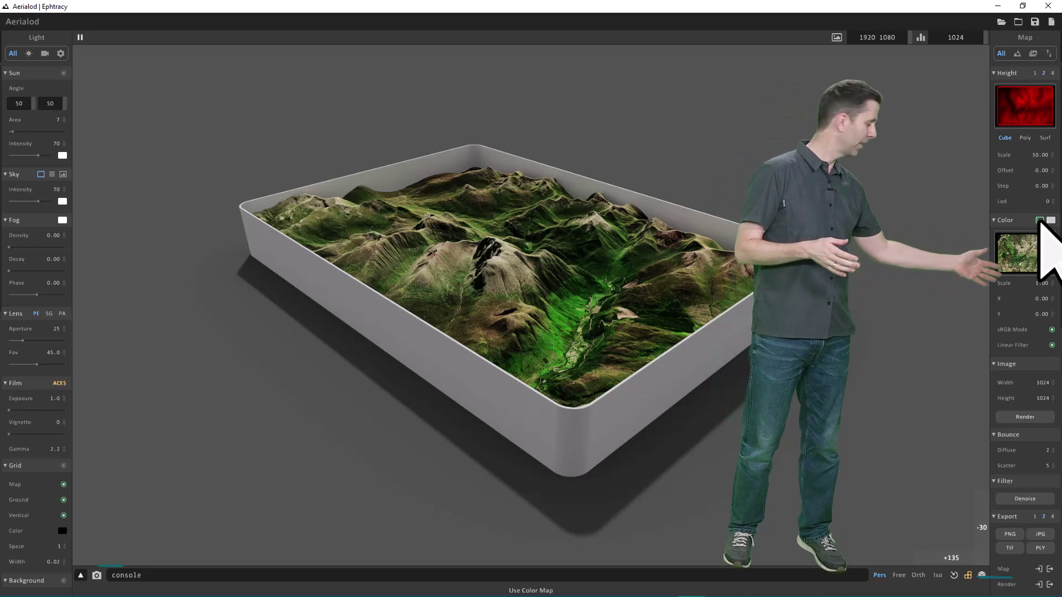
Step: Toggle the satellite colour layer off and back on, and try height scales of 5 and 20
click(1039, 220)
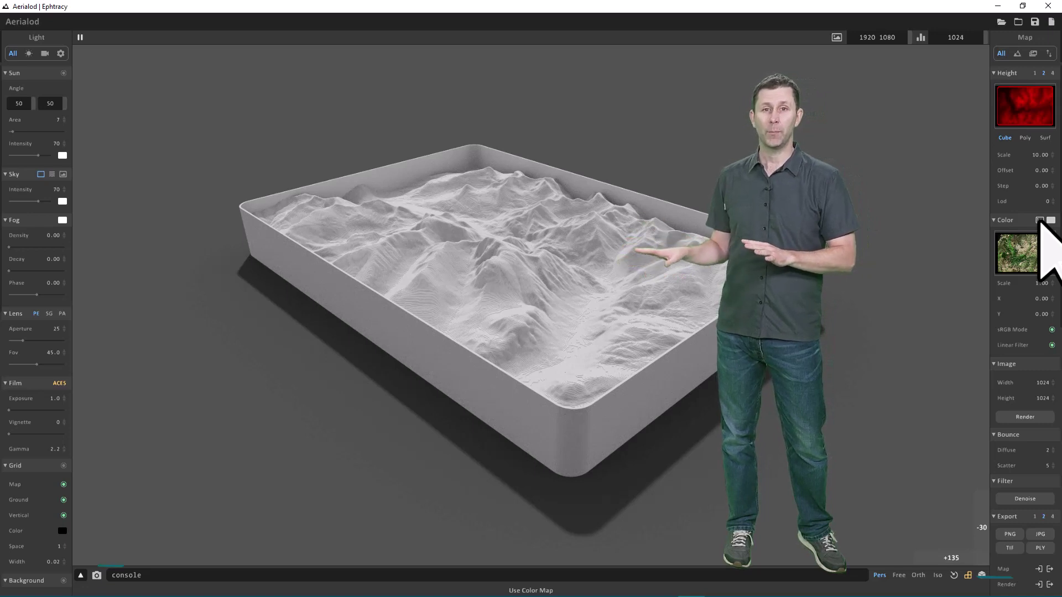
click(1040, 221)
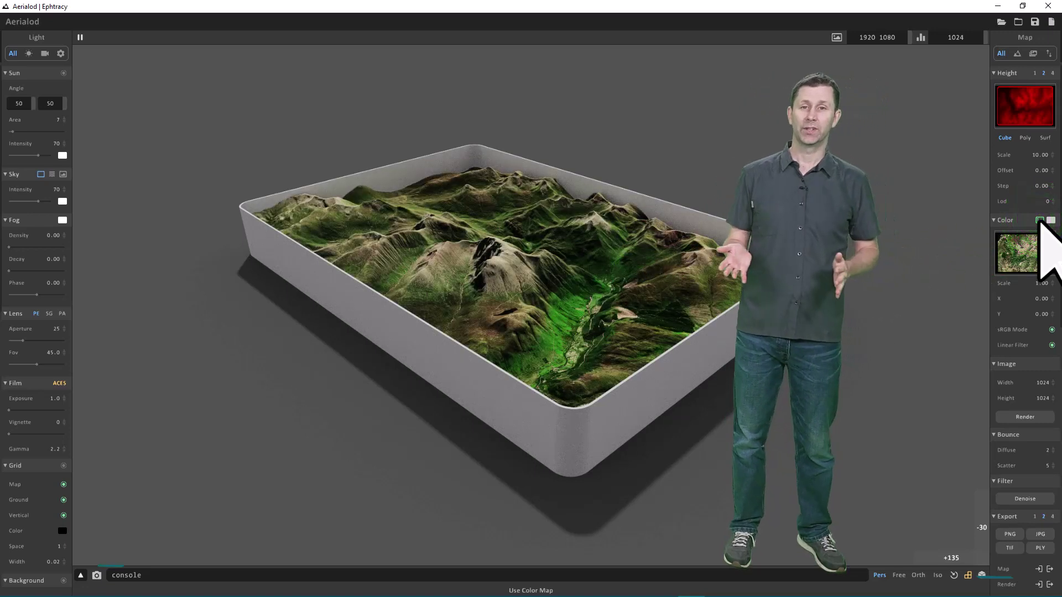
click(1039, 157)
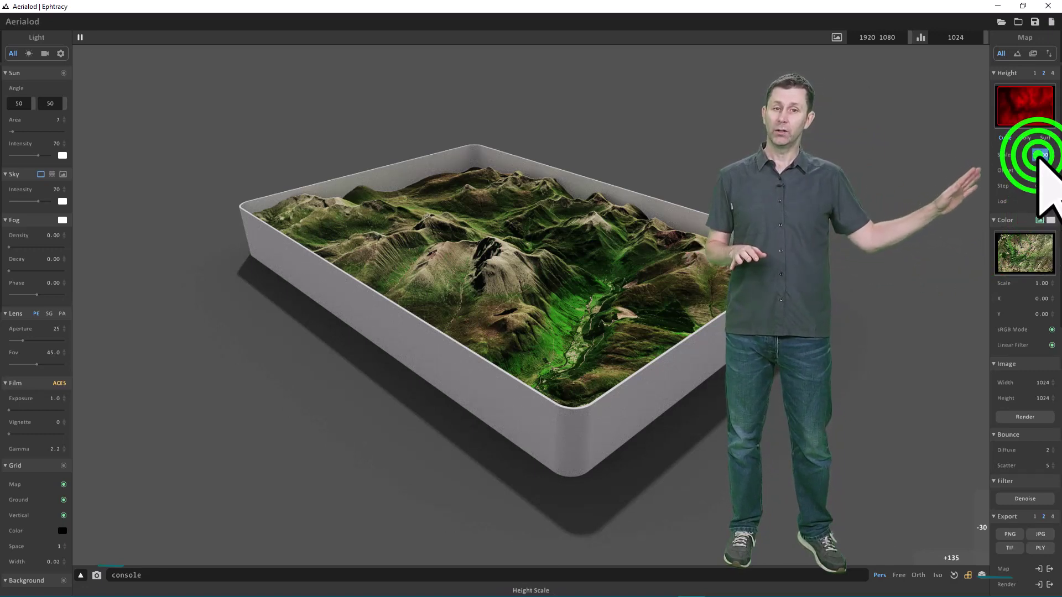
text(5)
key(Return)
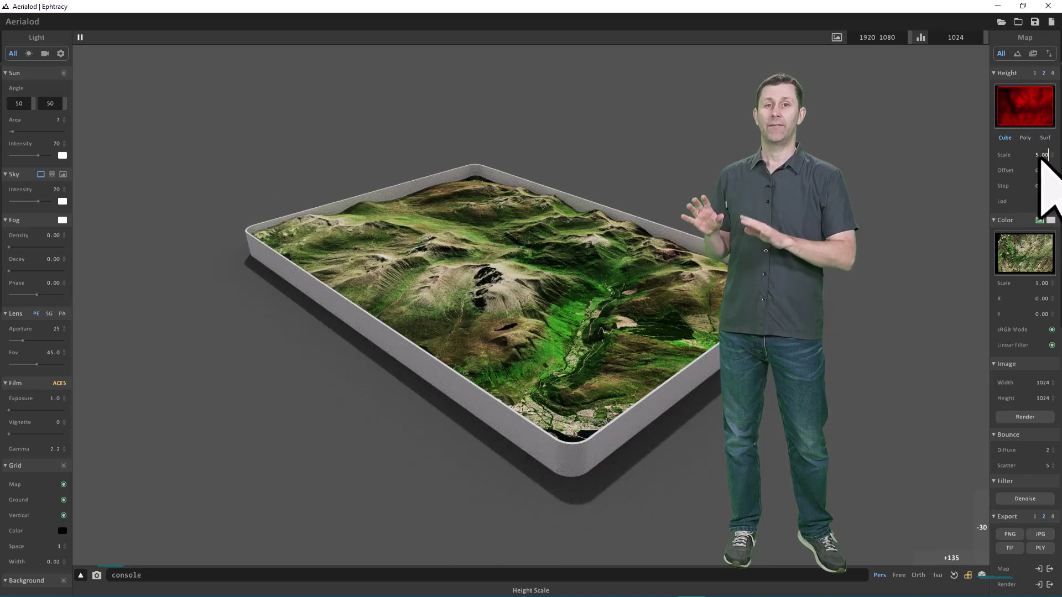
click(1041, 157)
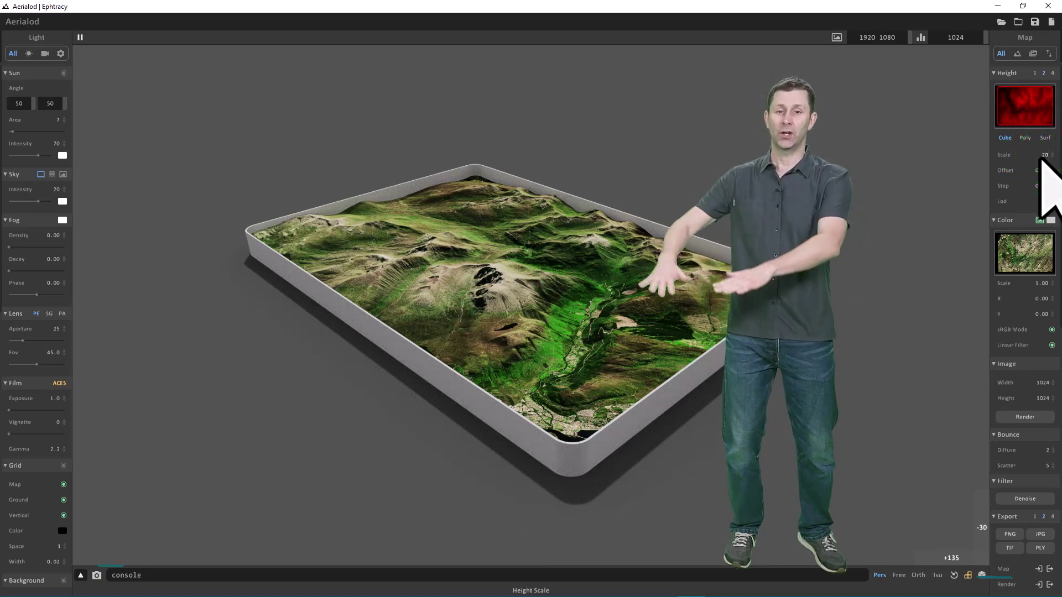
key(Return)
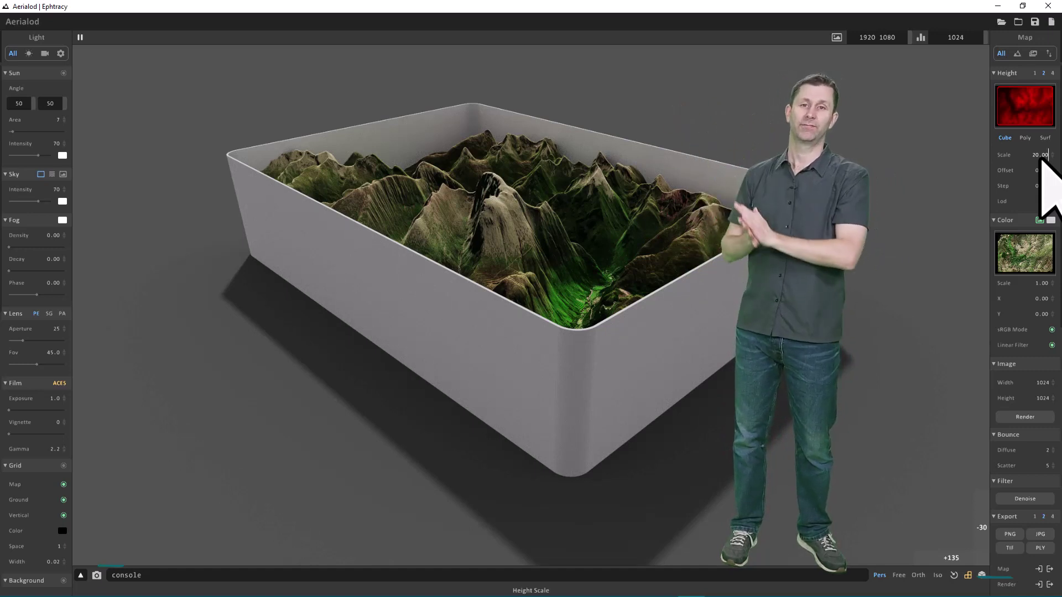
Step: Set the terrain height scale to 10 and orbit to a lower, rotated view of the tray
double_click(1041, 156)
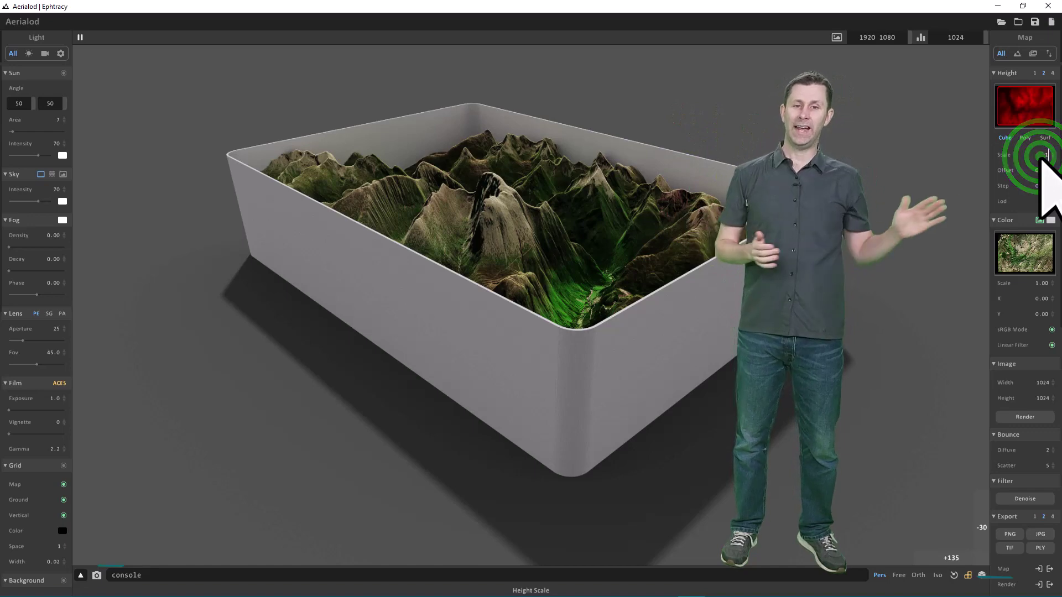
text(10)
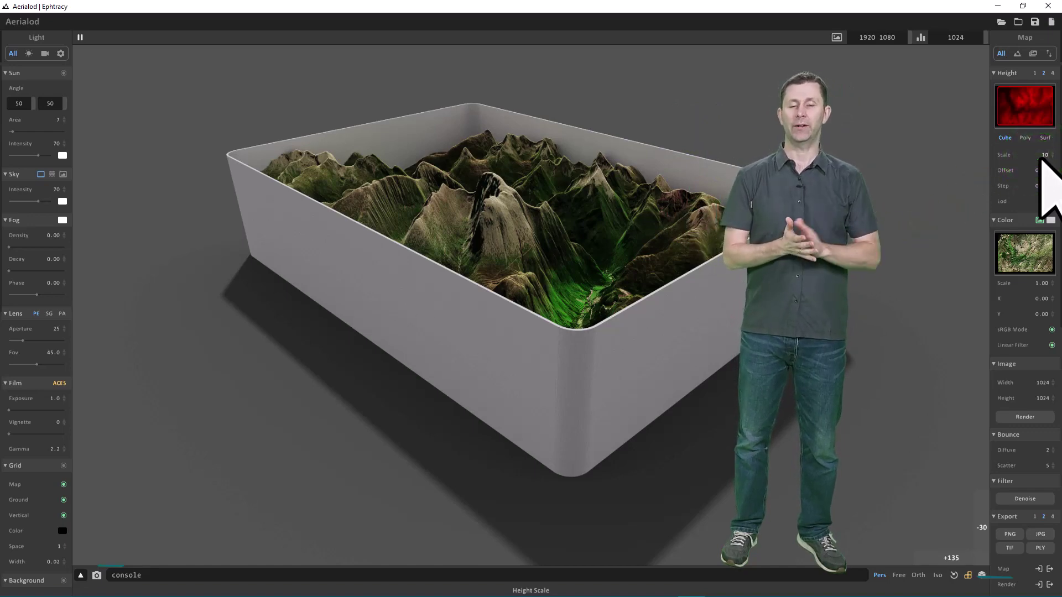
key(Return)
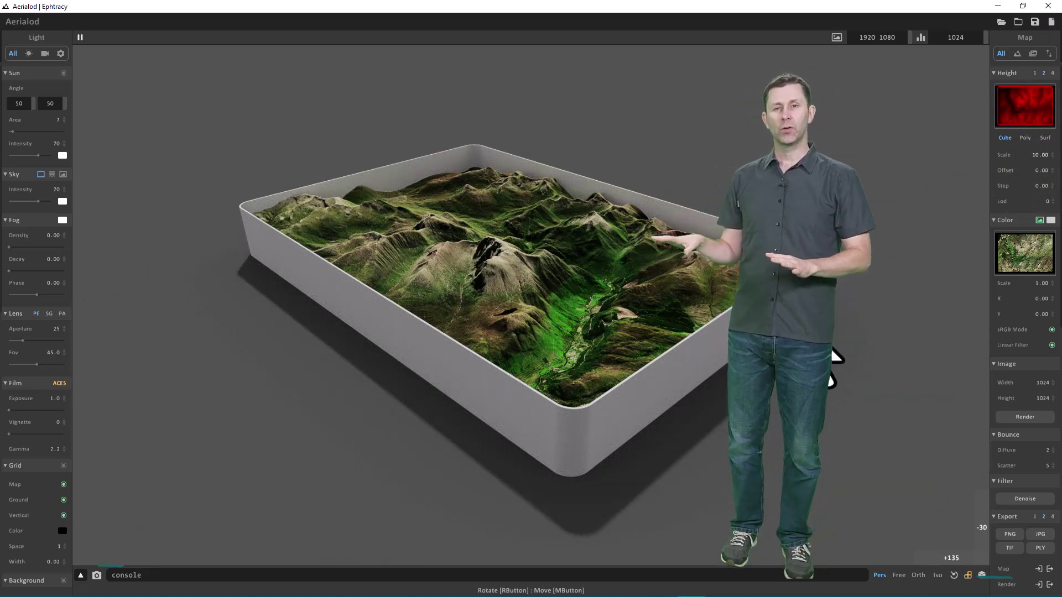
mouse_move(836, 356)
right_down()
mouse_move(805, 359)
mouse_move(819, 380)
mouse_move(817, 360)
right_up()
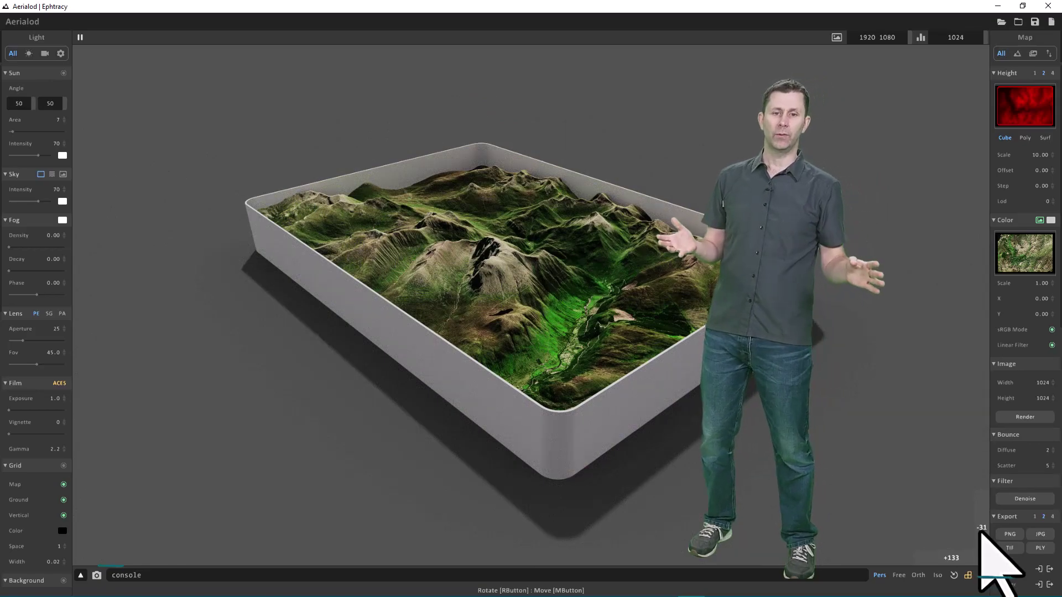
mouse_move(980, 527)
right_down()
mouse_move(945, 561)
mouse_move(964, 559)
mouse_move(982, 527)
right_up()
Step: Zoom in and orbit around the satellite-textured terrain, then return to a front overview of the whole tray
scroll(581, 308, up, 2)
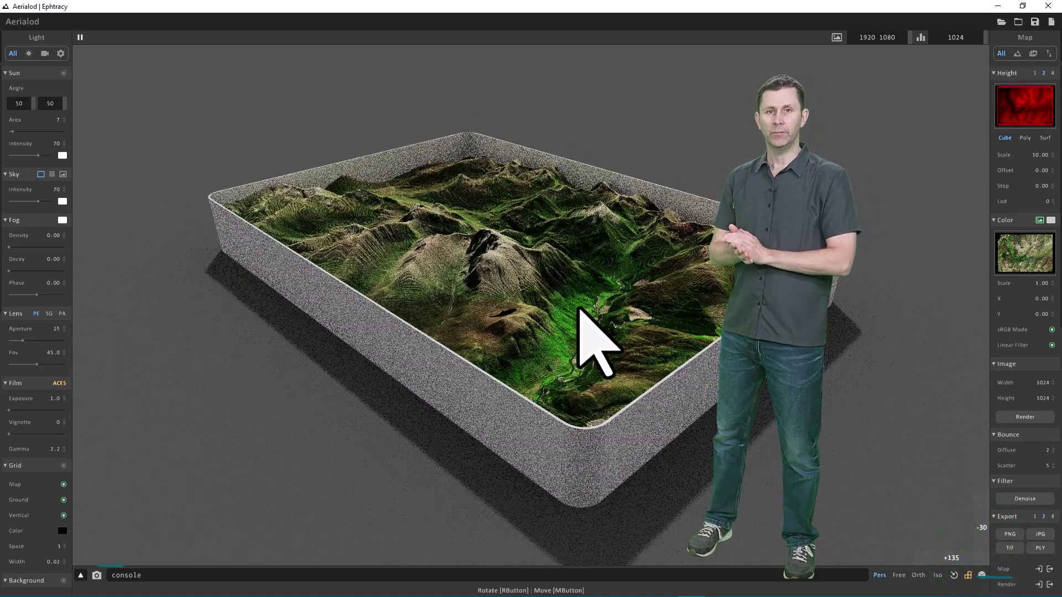
scroll(578, 308, down, 3)
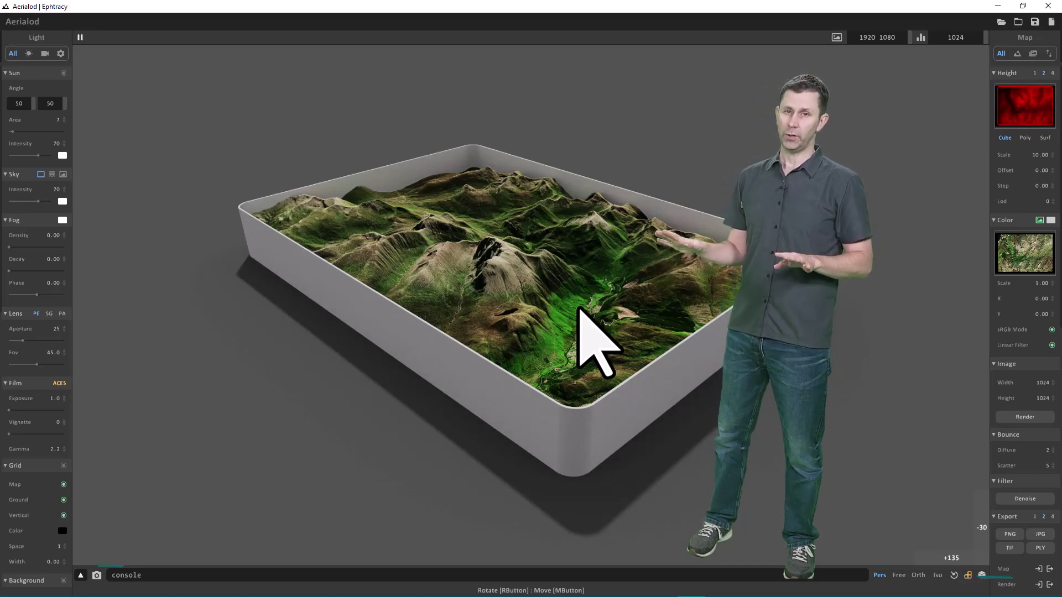
scroll(578, 308, up, 5)
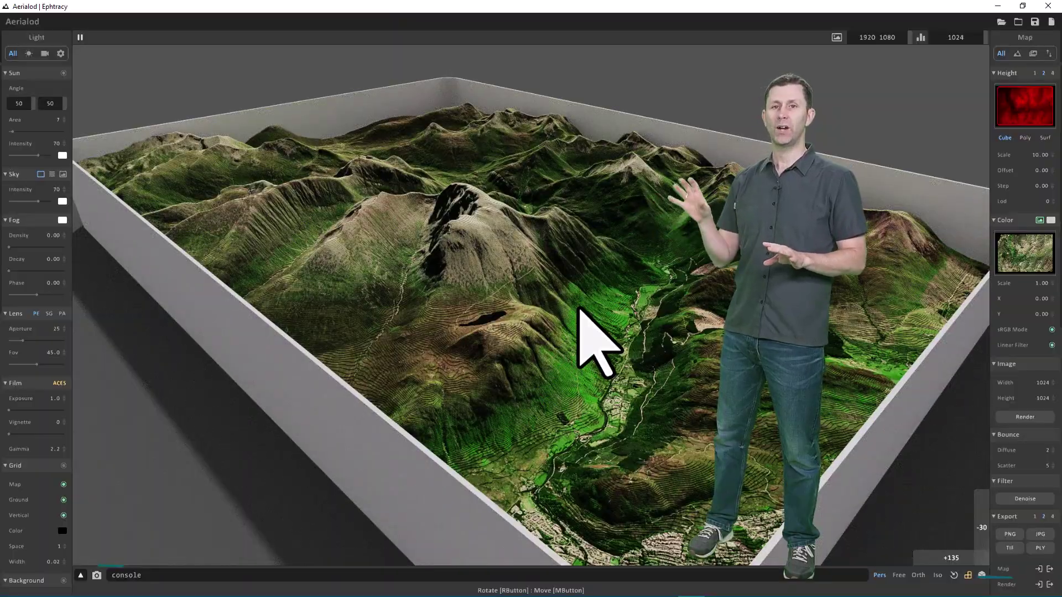
right_drag(578, 308, 577, 308)
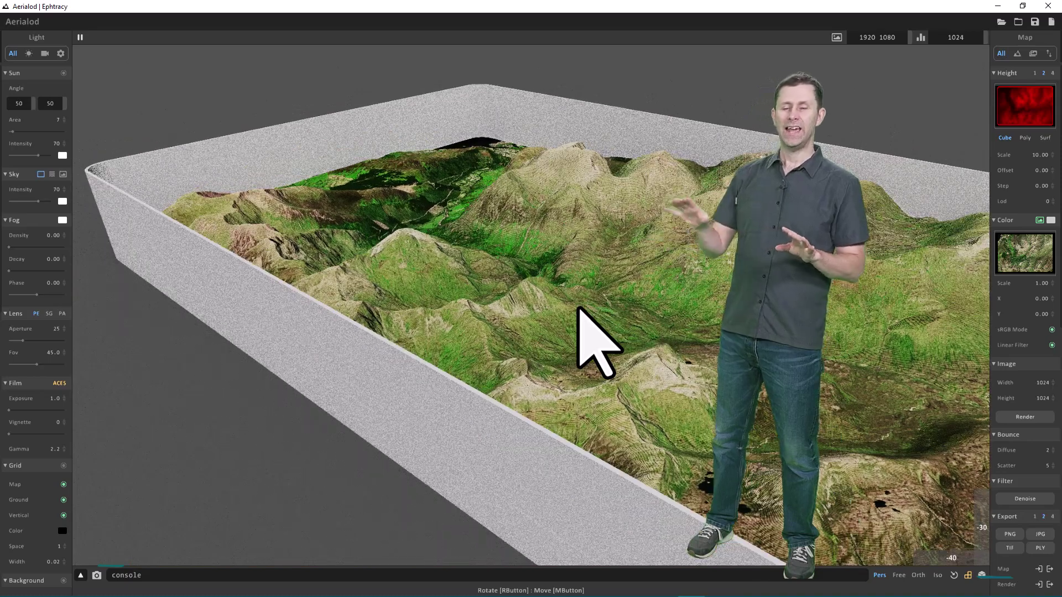
scroll(578, 308, down, 5)
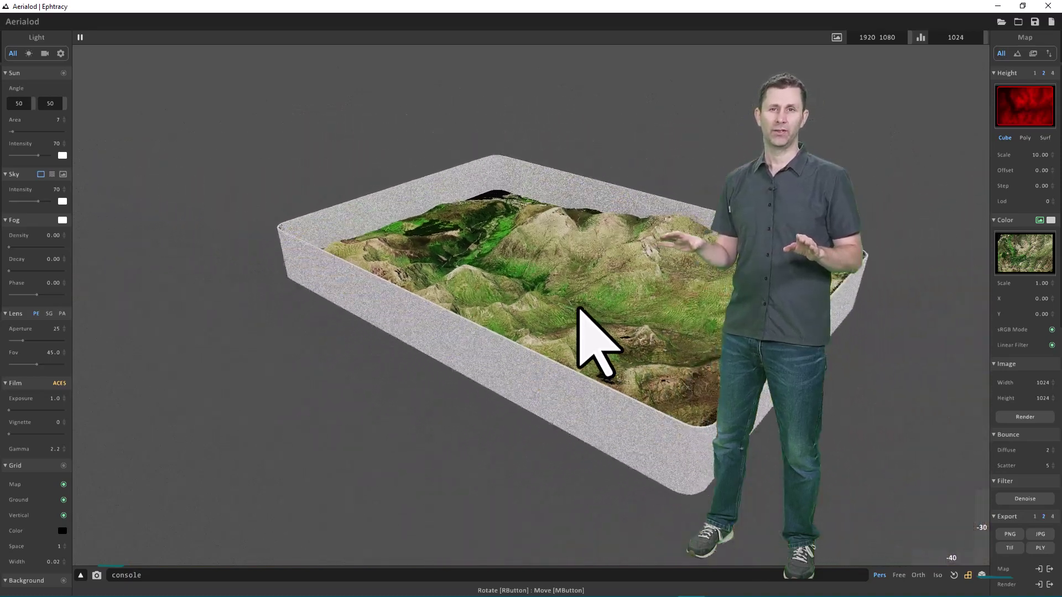
right_drag(578, 308, 578, 308)
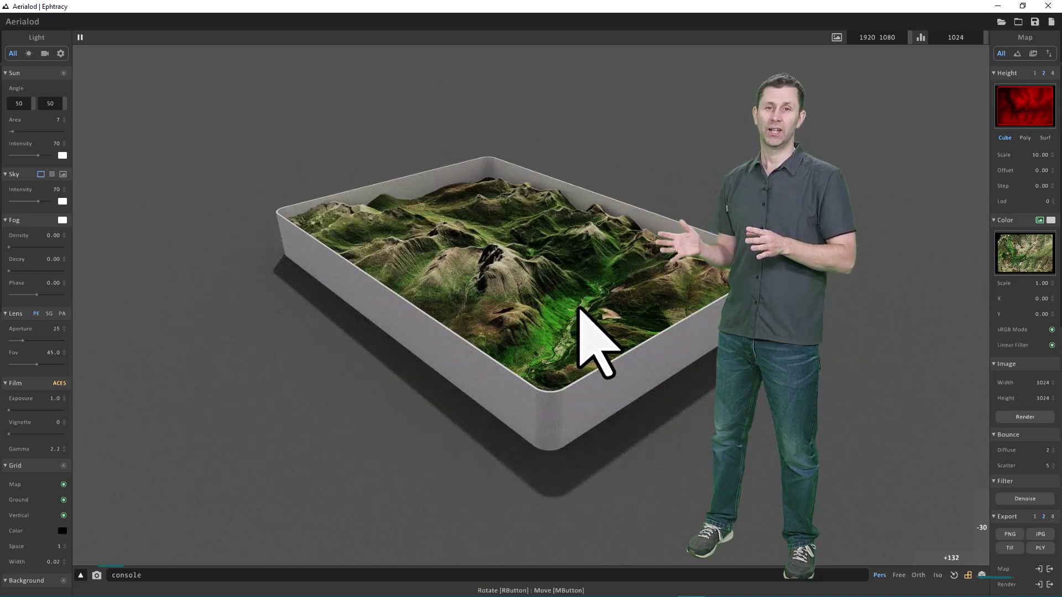
scroll(577, 308, up, 2)
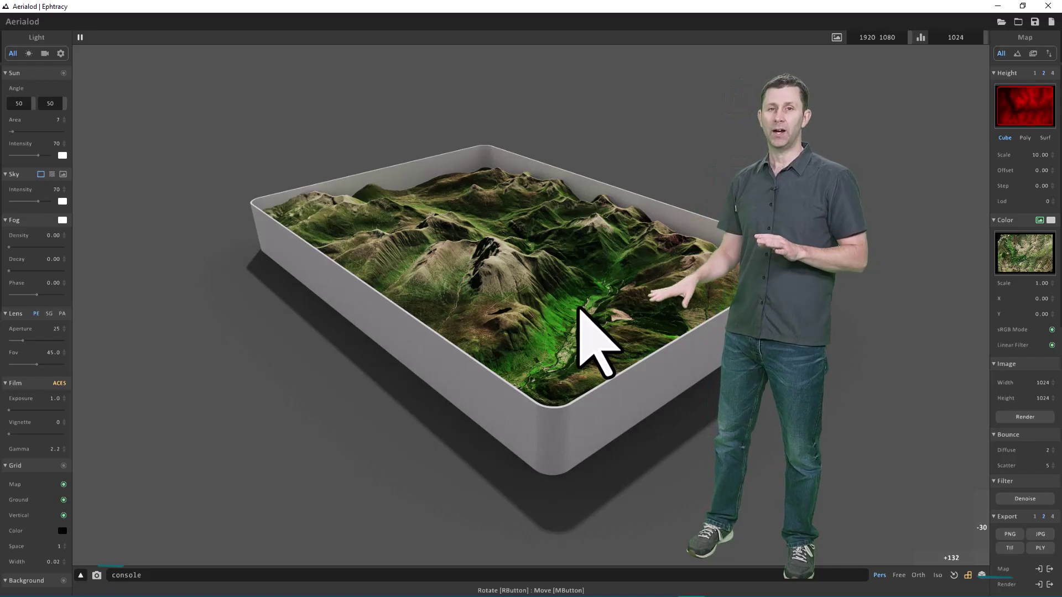
Step: Pan the terrain tray up and to the right, then nudge it slightly within the frame
mouse_move(567, 285)
middle_down()
mouse_move(576, 315)
mouse_move(649, 235)
mouse_move(552, 227)
mouse_move(555, 346)
mouse_move(587, 283)
middle_up()
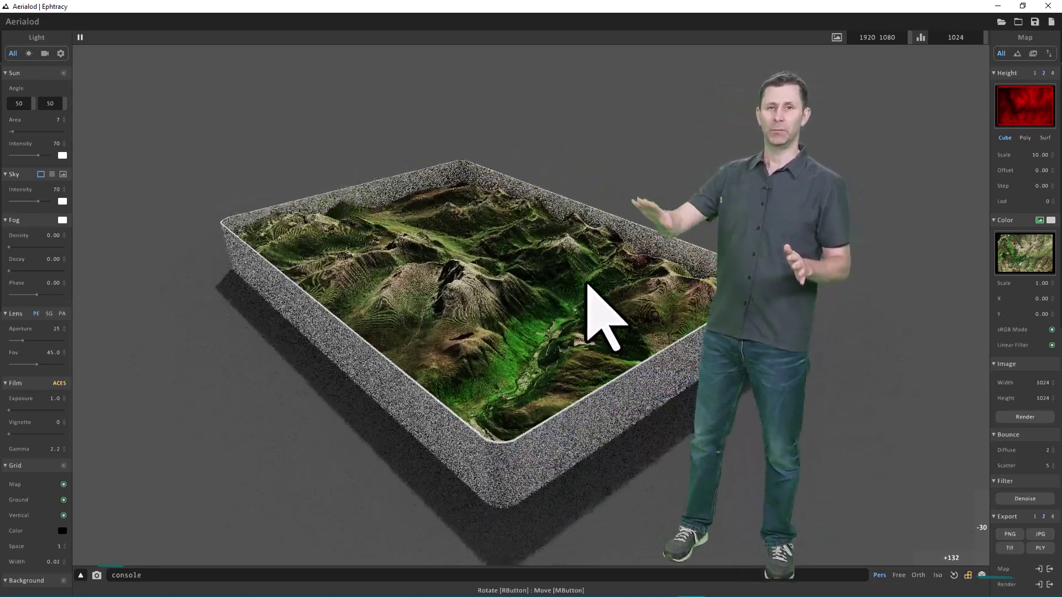
right_drag(587, 284, 564, 303)
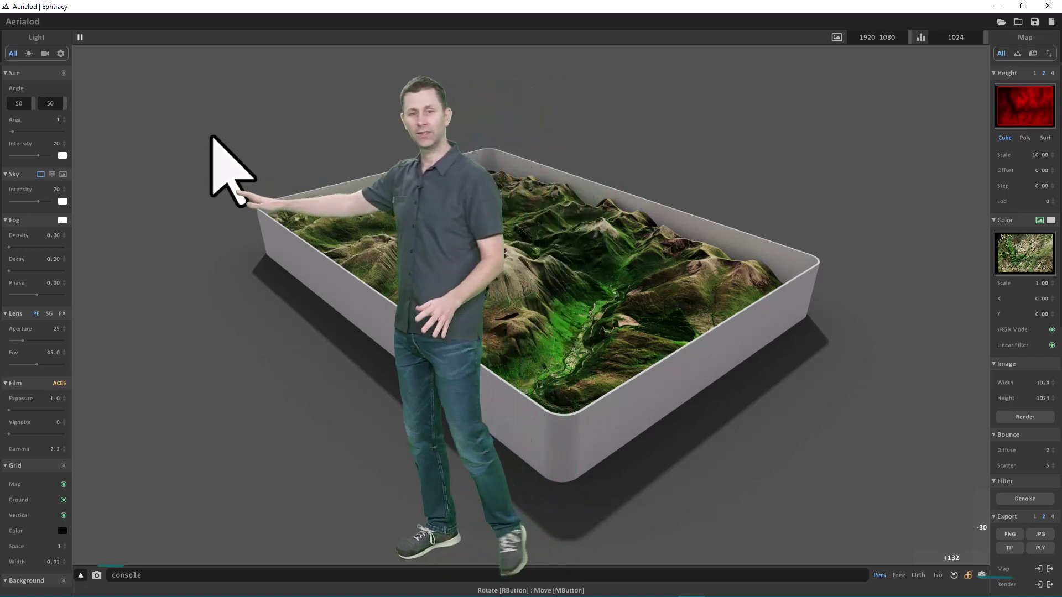
click(29, 54)
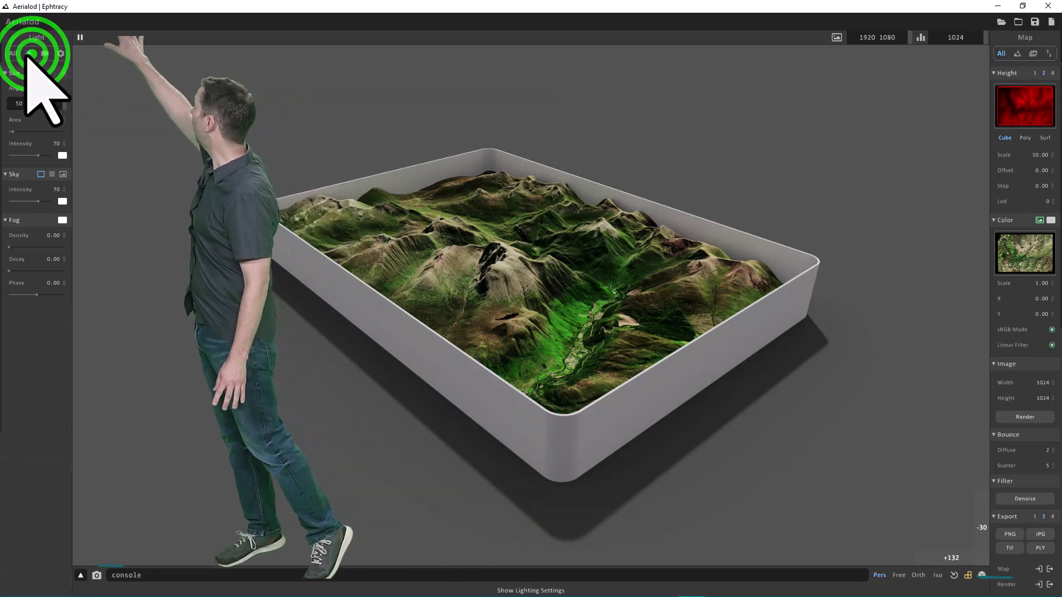
click(16, 54)
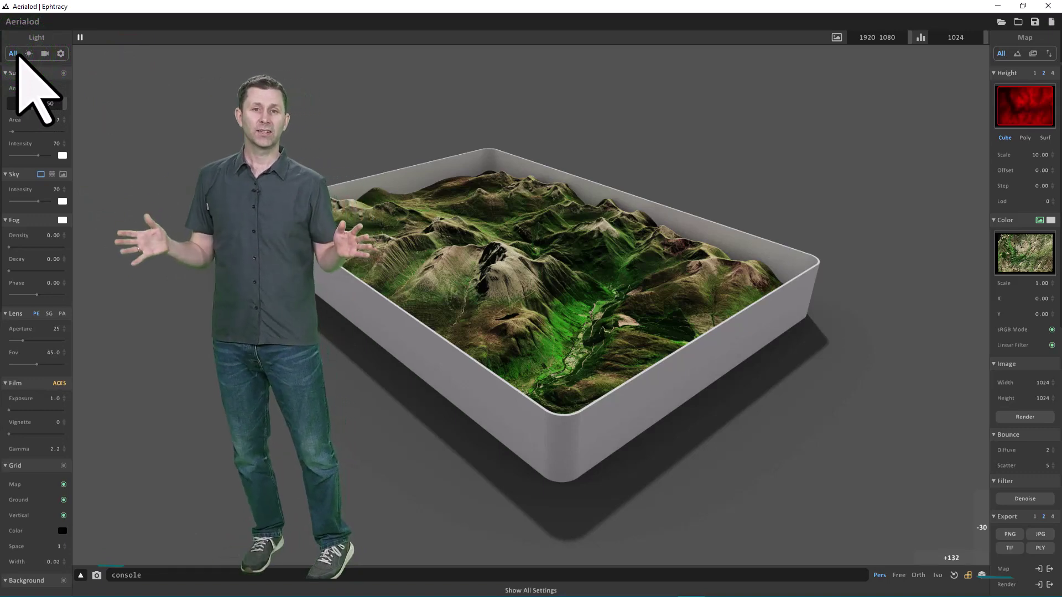
click(21, 104)
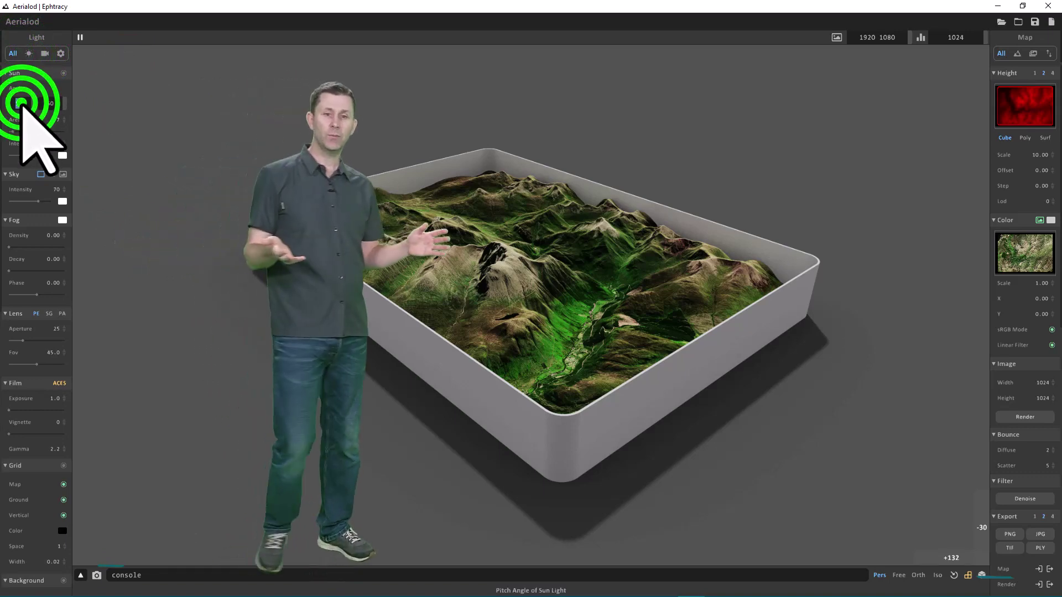
text(5)
key(Return)
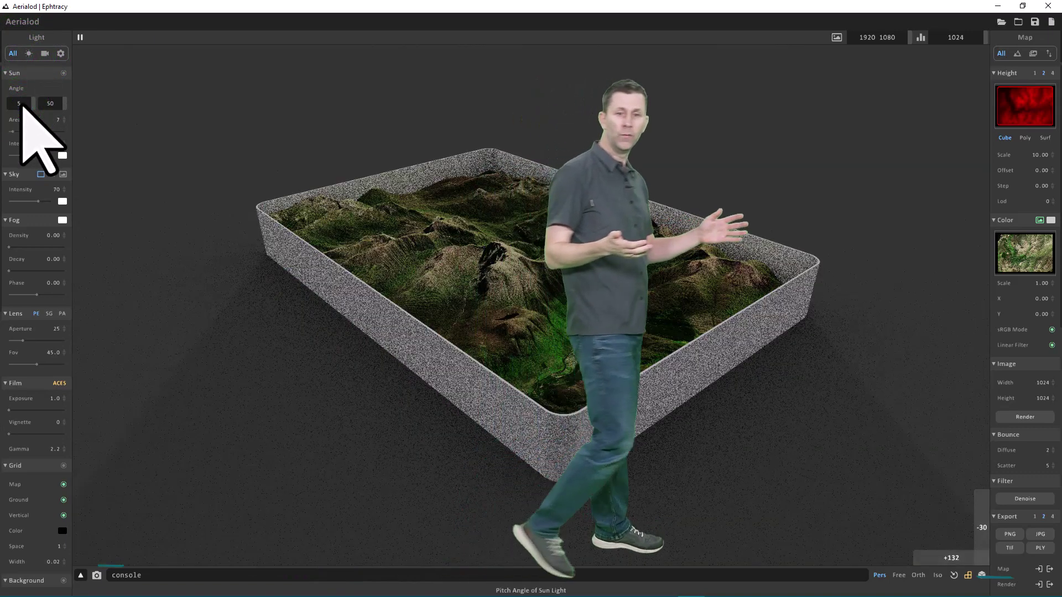
click(21, 104)
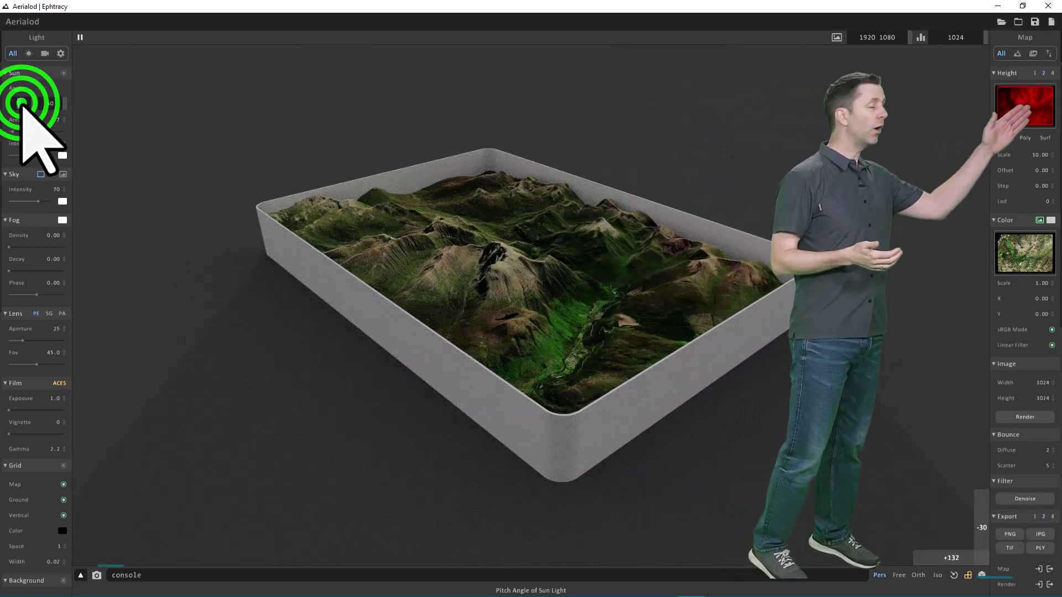
text(50)
key(Return)
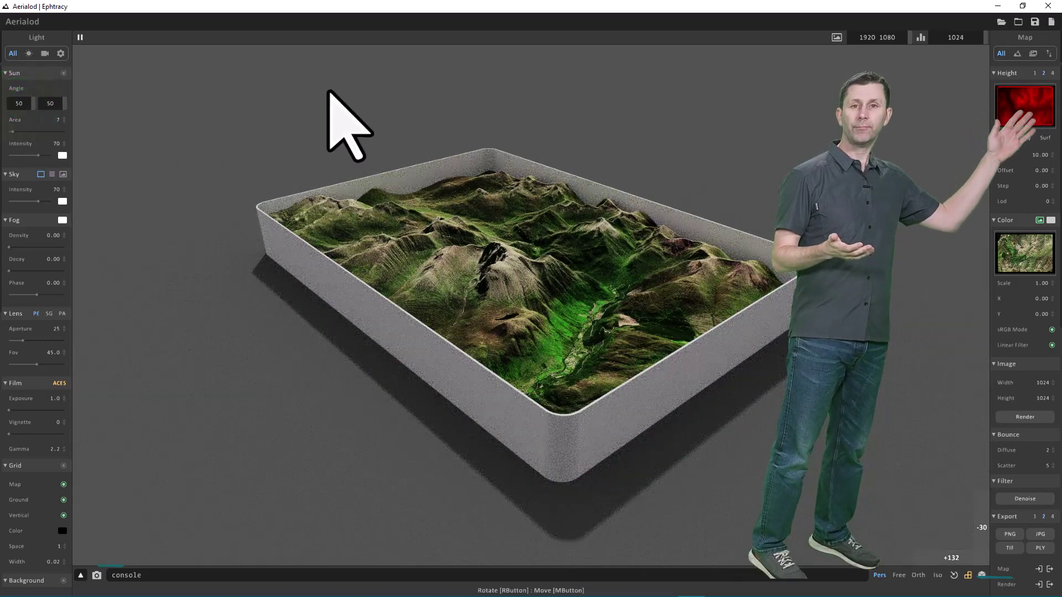
click(1015, 55)
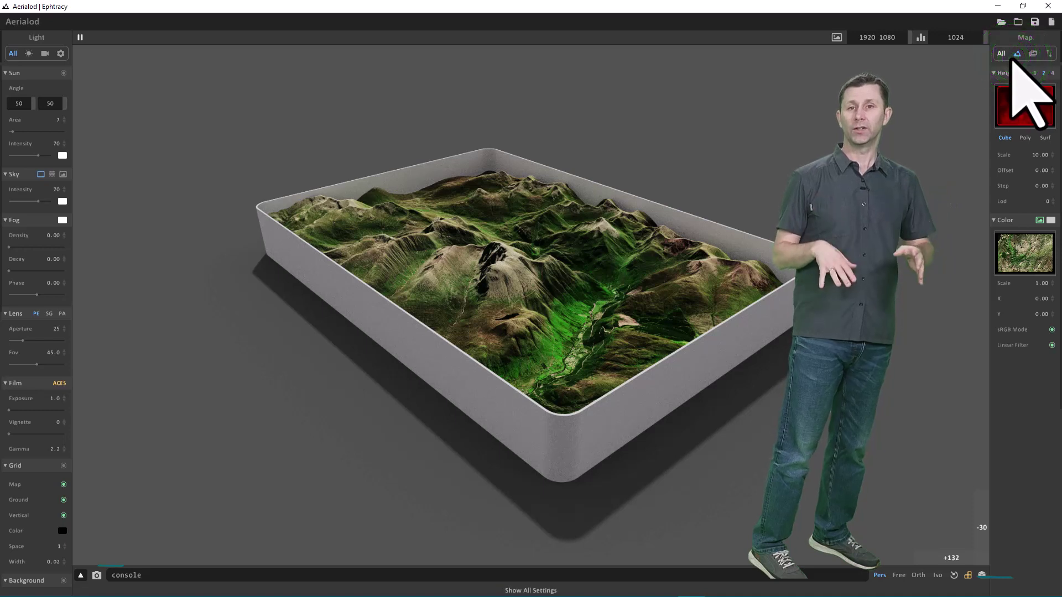
click(1001, 54)
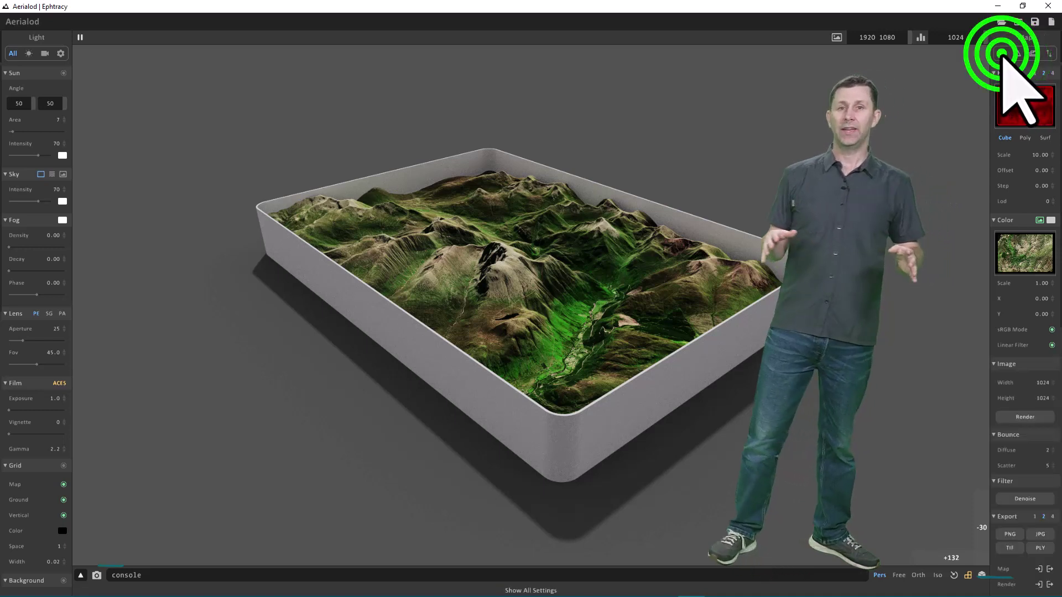
Step: Enable Sky Atmospheric Scattering and raise the Rayleigh density from 36 to 66
click(52, 174)
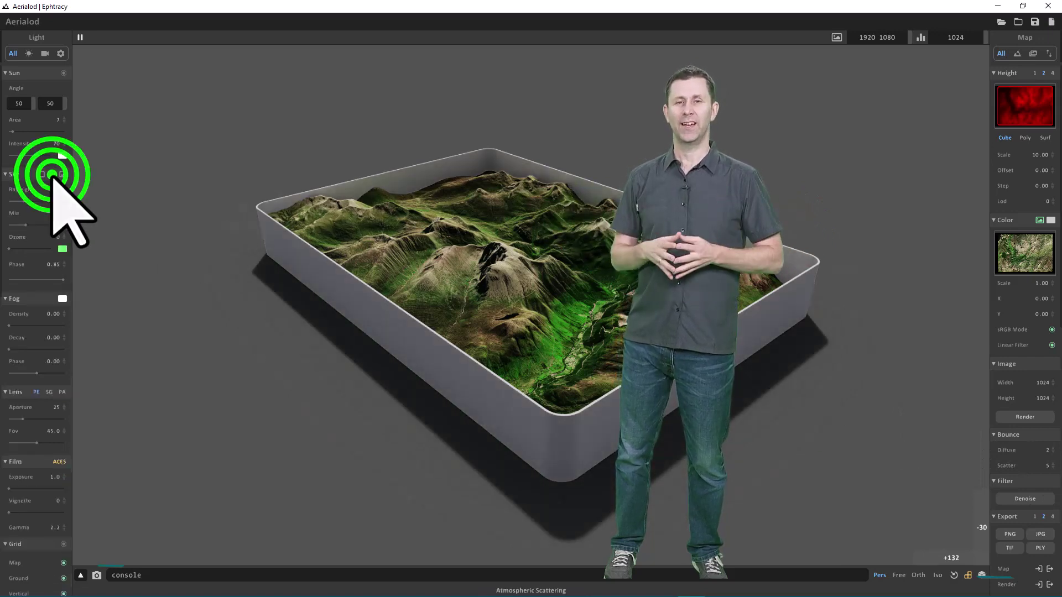
click(36, 201)
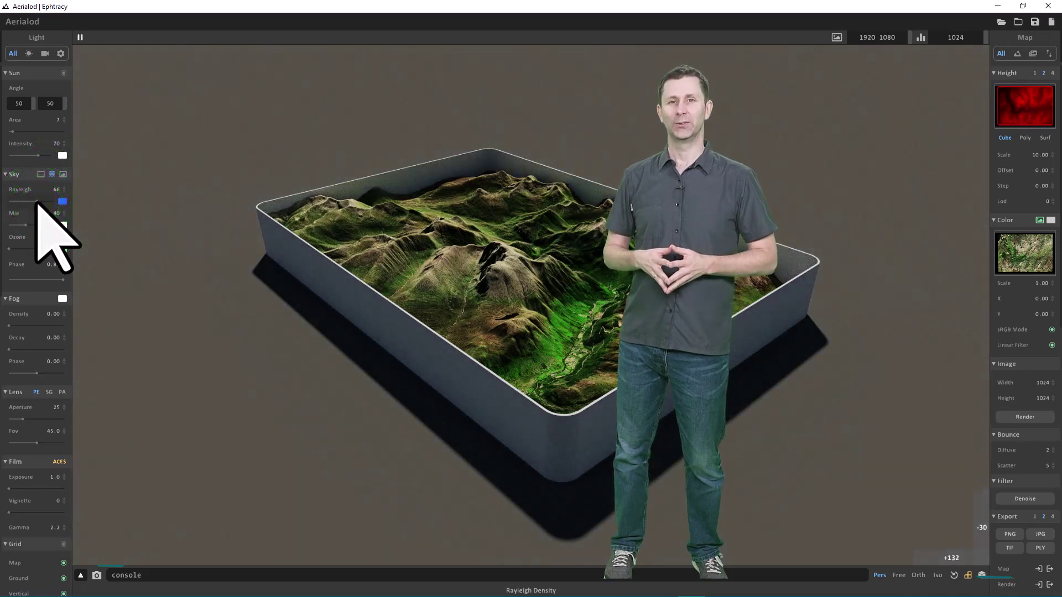